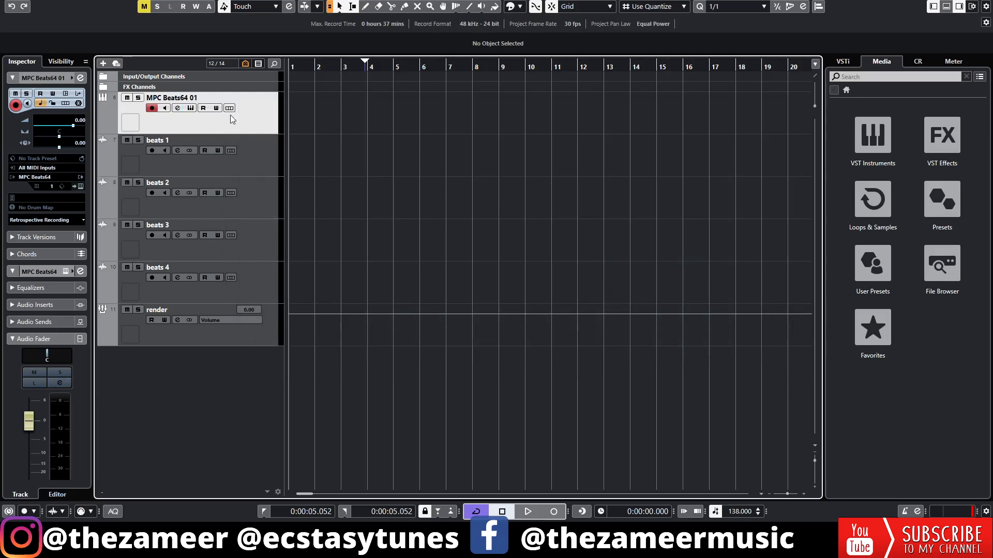
Solo the MPC Beats64 01 track, audition it through the render group, and turn the solo off again.
click(164, 341)
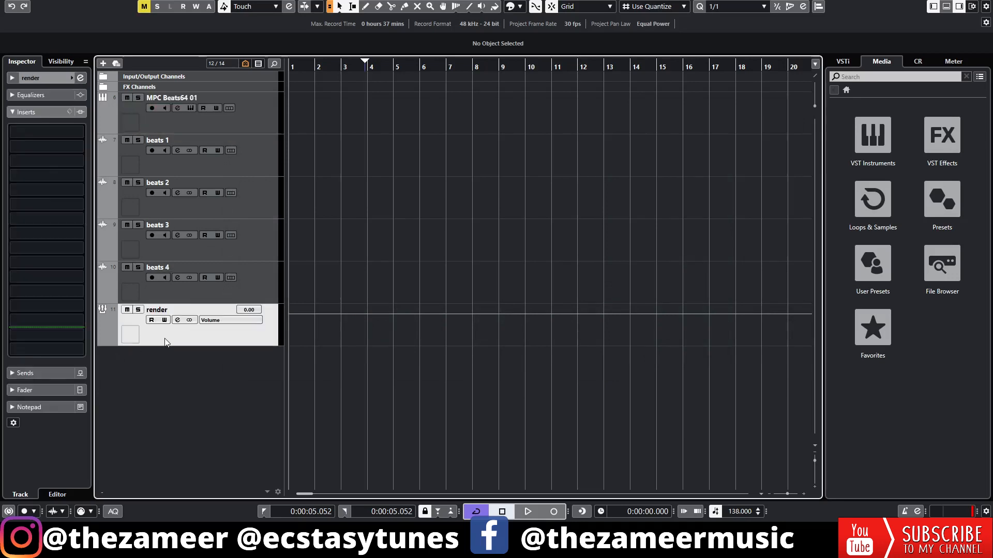
click(140, 99)
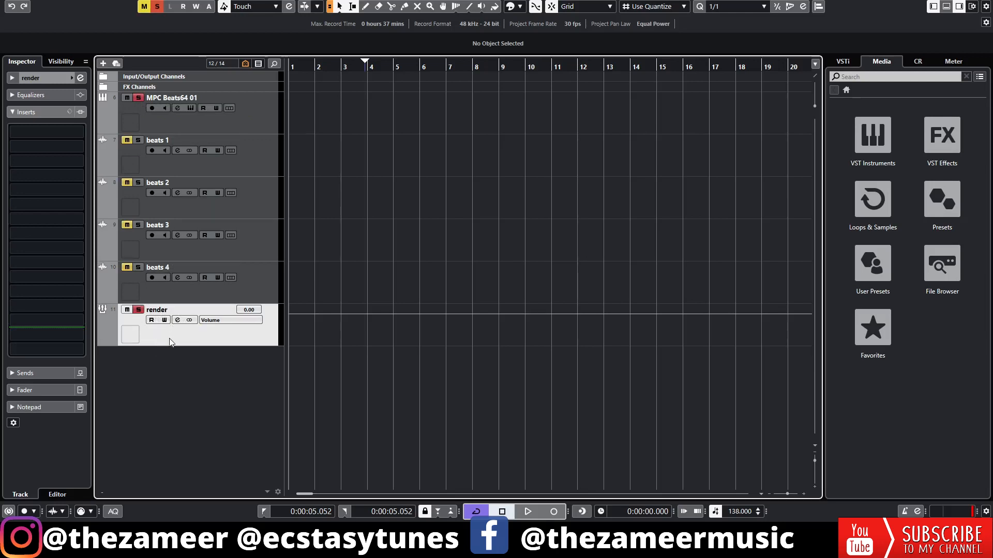
key(space)
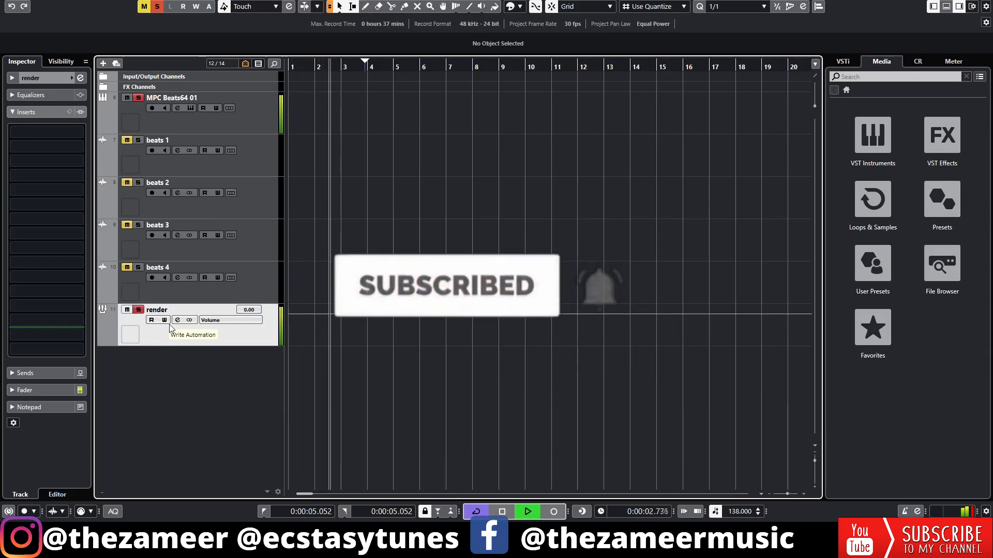
key(space)
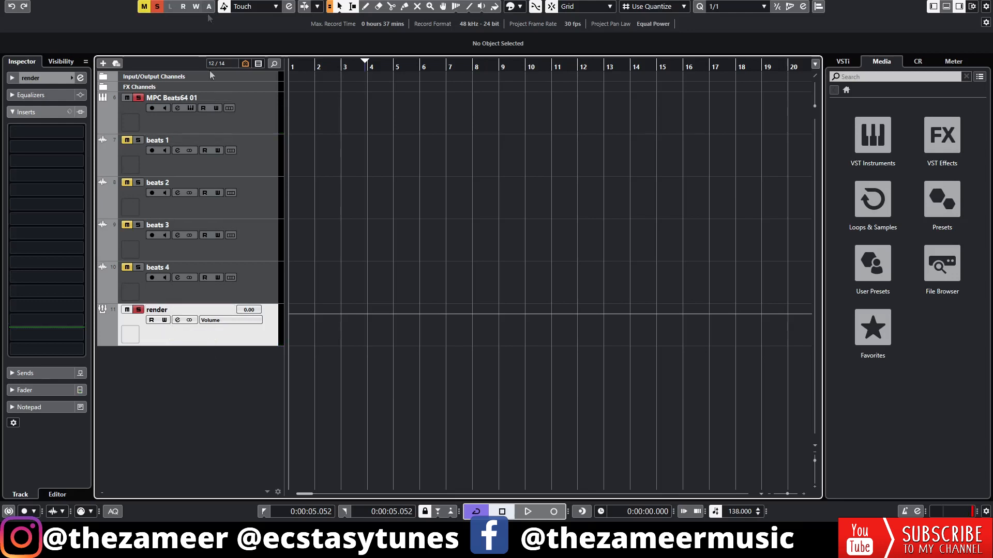
click(138, 311)
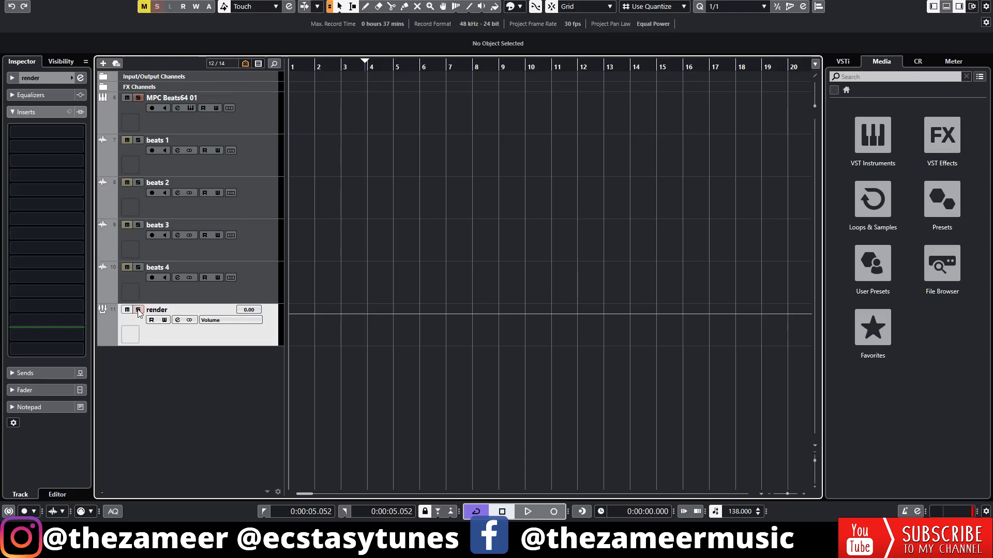
Solo the Drums MIDI track in the MPC Beats mixer and enlarge the track view above it.
click(191, 109)
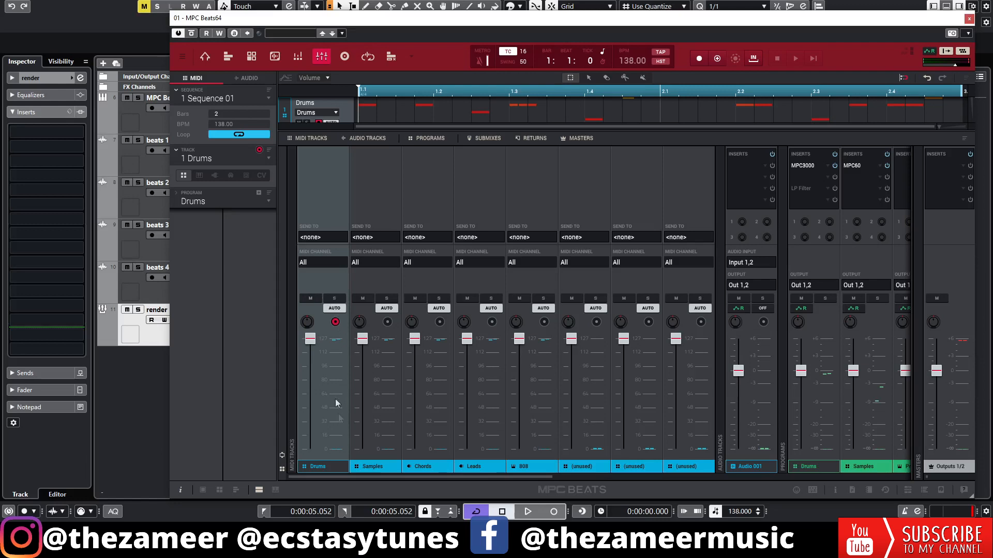
click(341, 299)
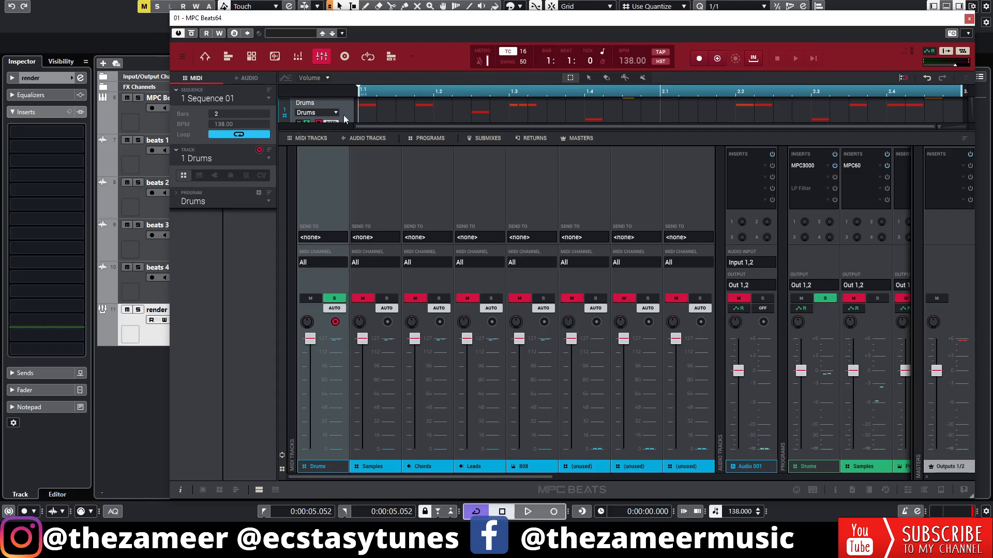
drag(388, 130, 451, 139)
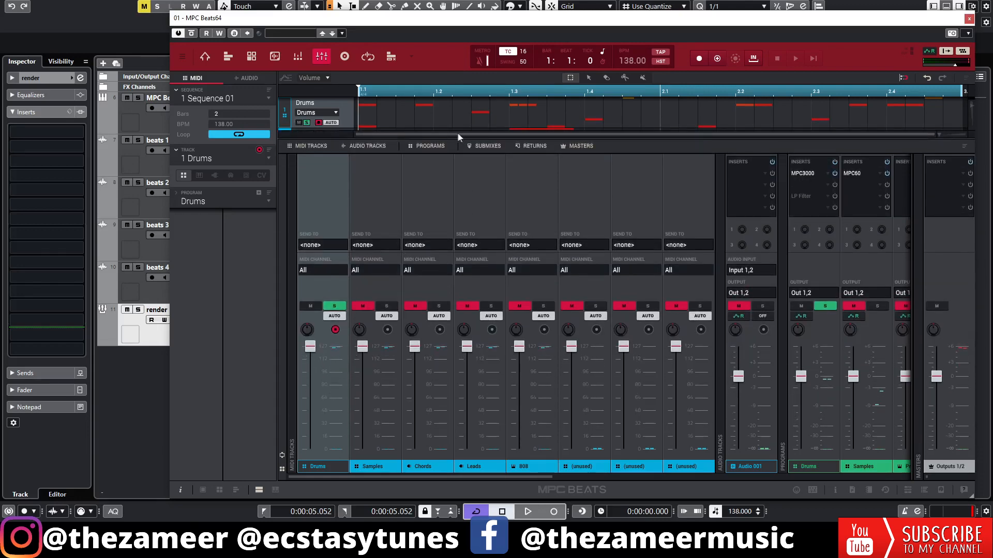
drag(455, 135, 441, 303)
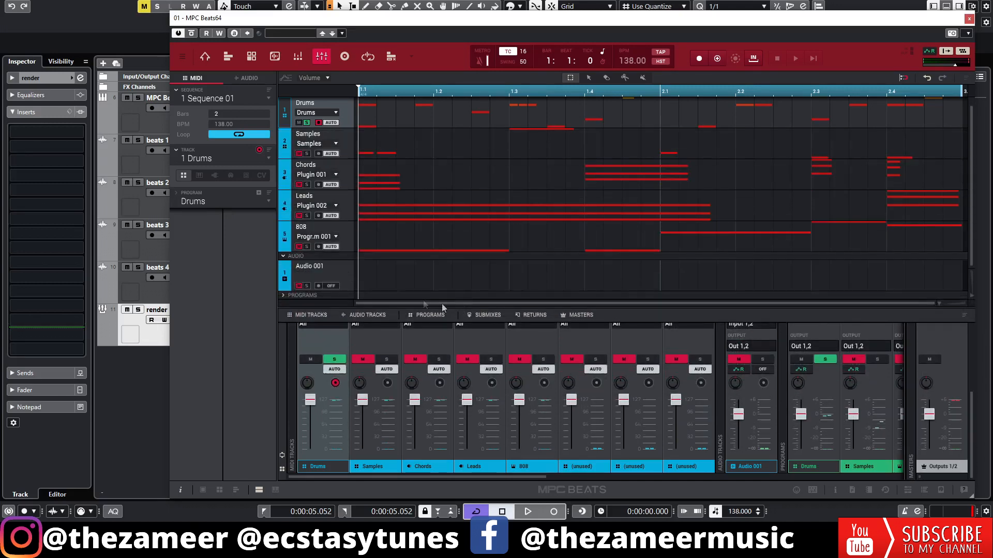
Solo the Closed Hihat 1 pad in the Drums grid, audition it, and close the instrument window.
click(204, 60)
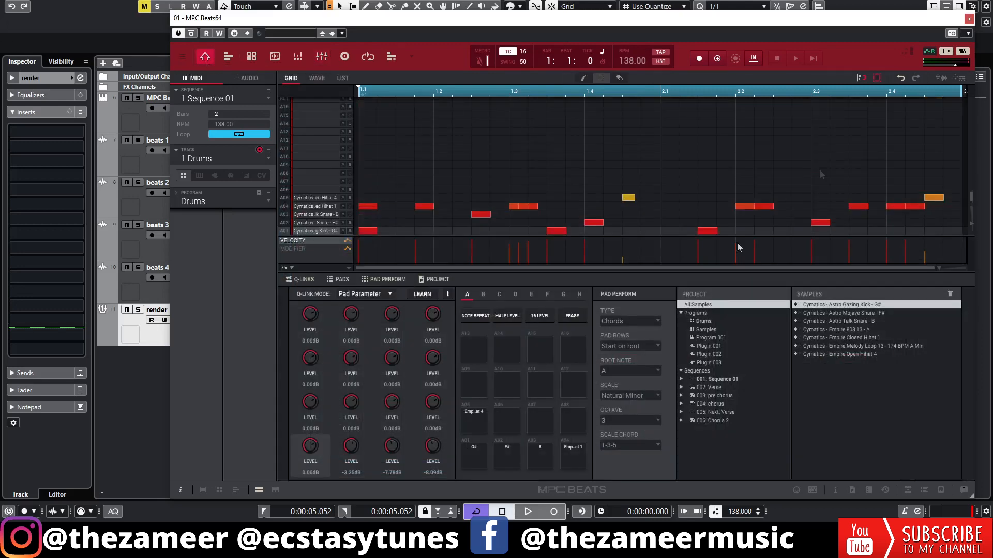
click(349, 206)
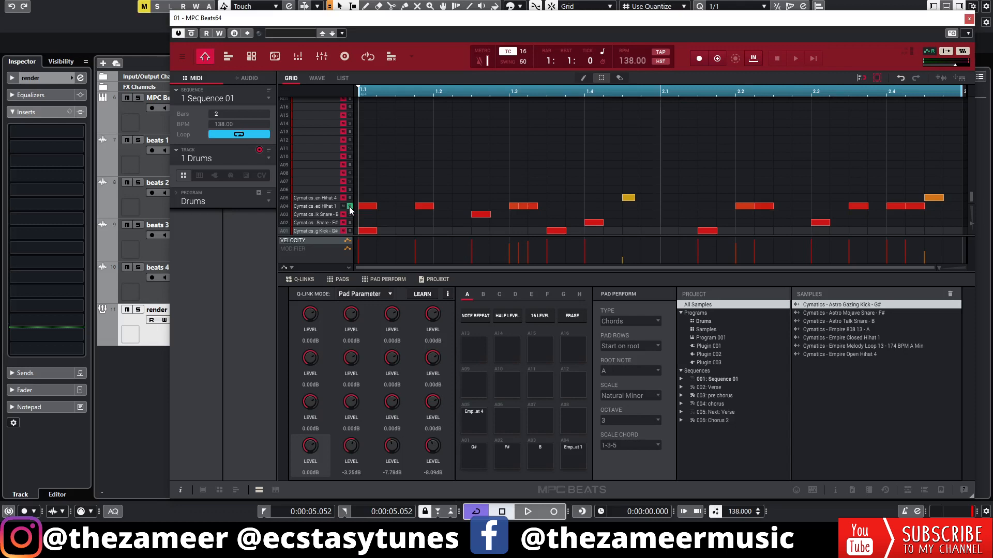
key(space)
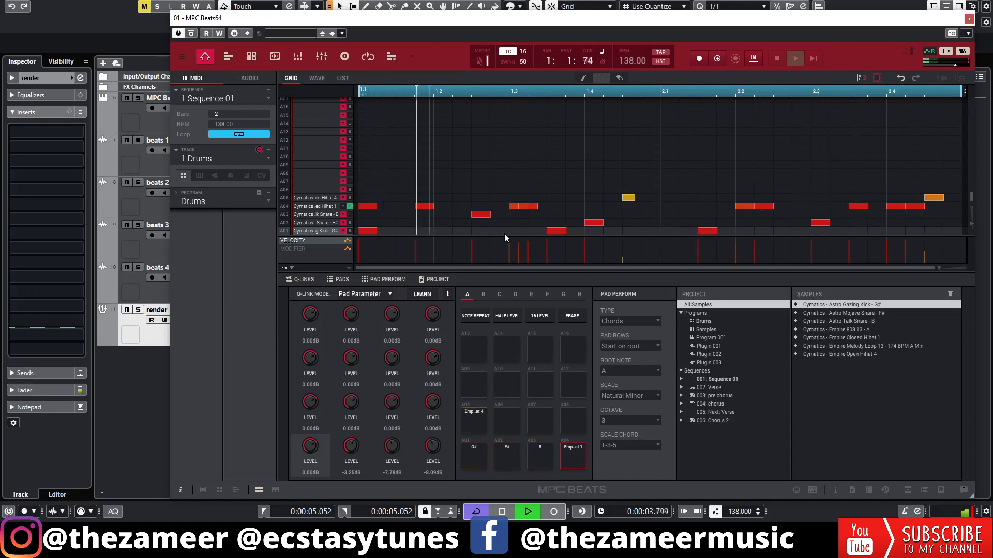
key(space)
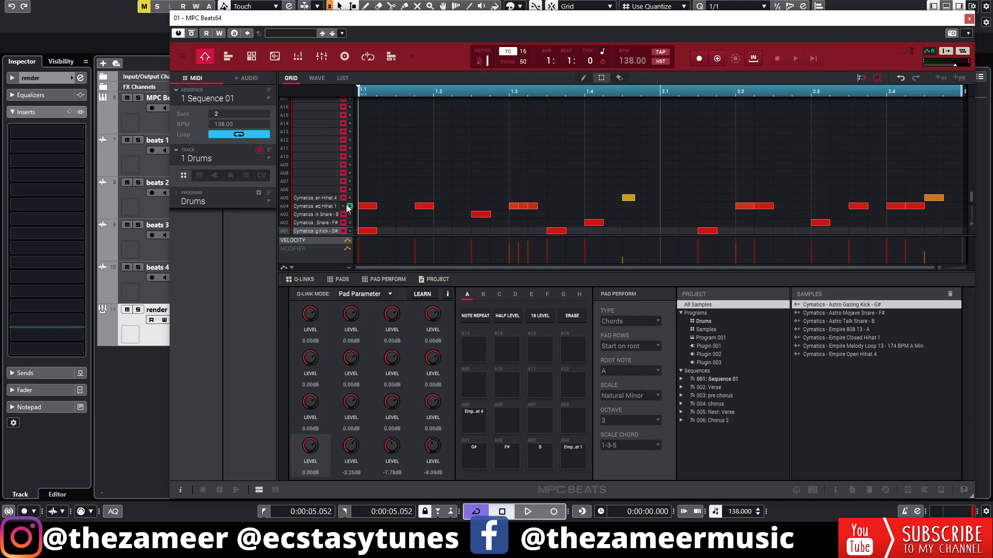
click(968, 19)
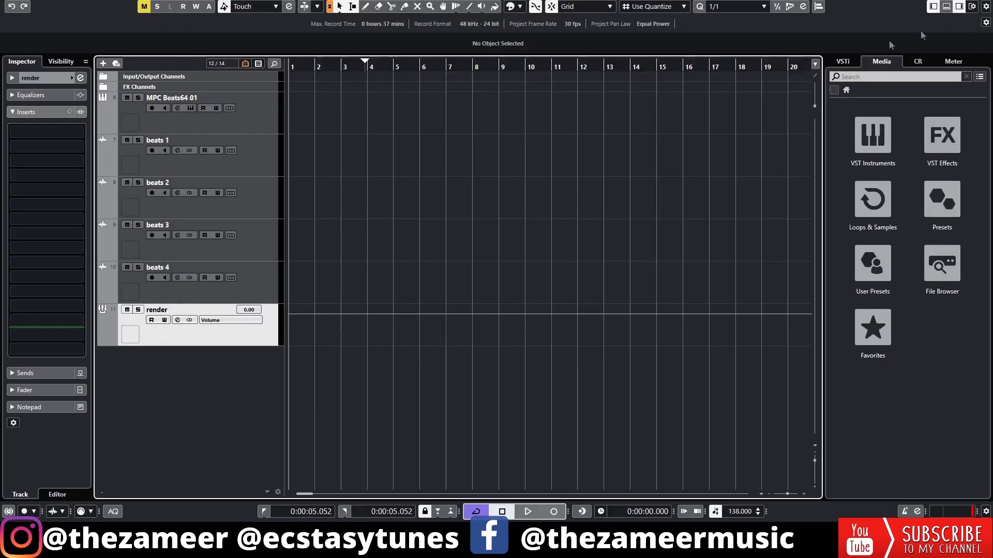
Set the input of the beats 1 track to the render group.
click(261, 156)
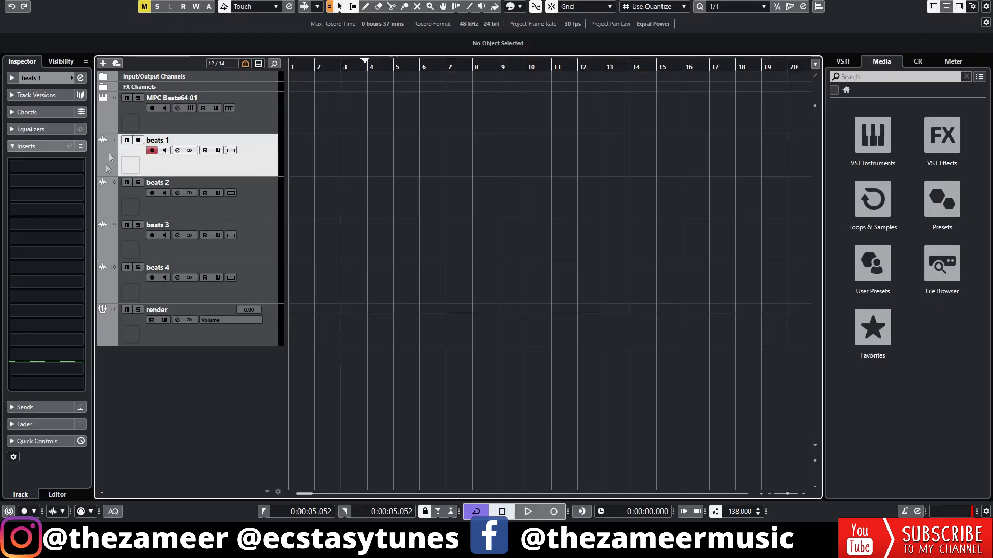
click(43, 82)
click(40, 170)
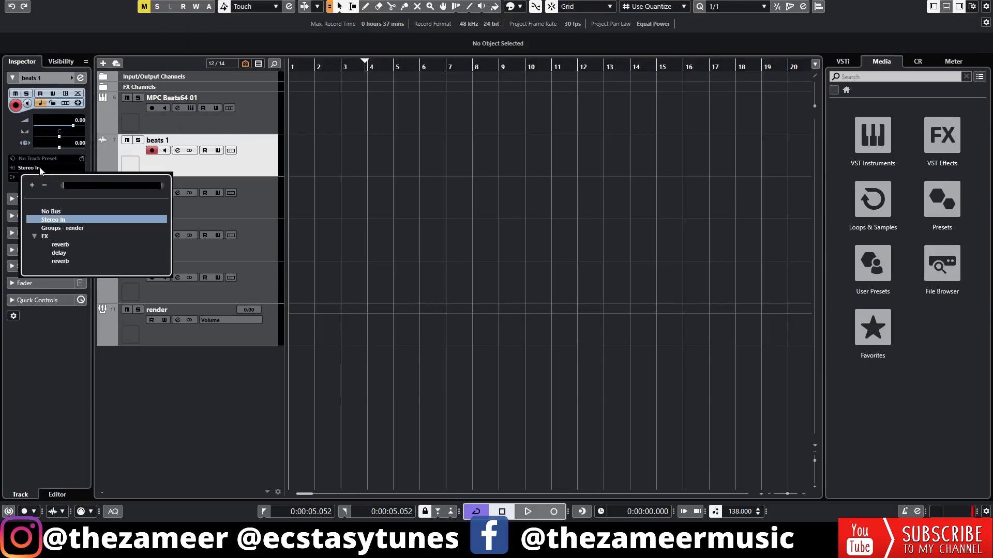
click(60, 229)
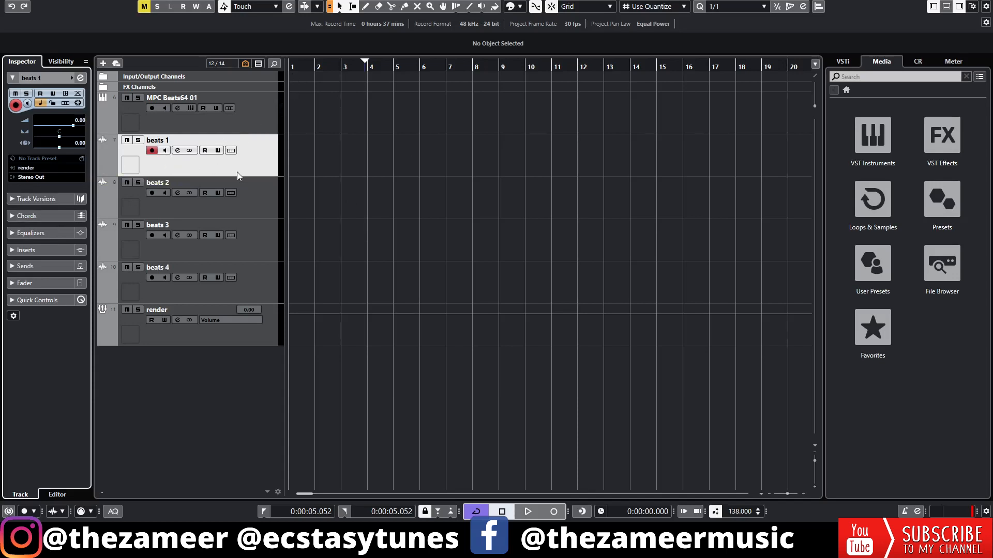
Record the soloed hi-hat onto beats 1 for about four bars, and play back the take with MPC Beats64 01 muted.
key(KP_Multiply)
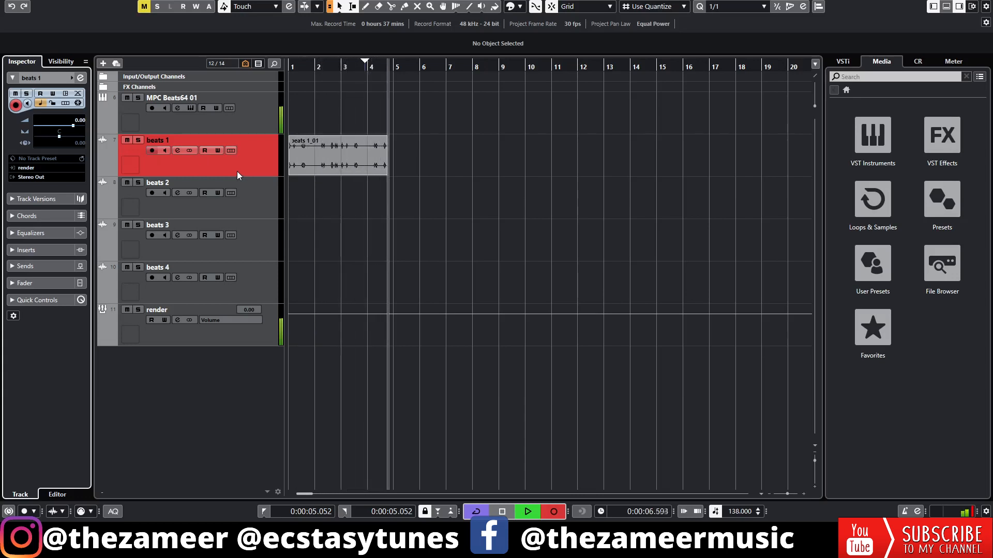
key(space)
click(454, 213)
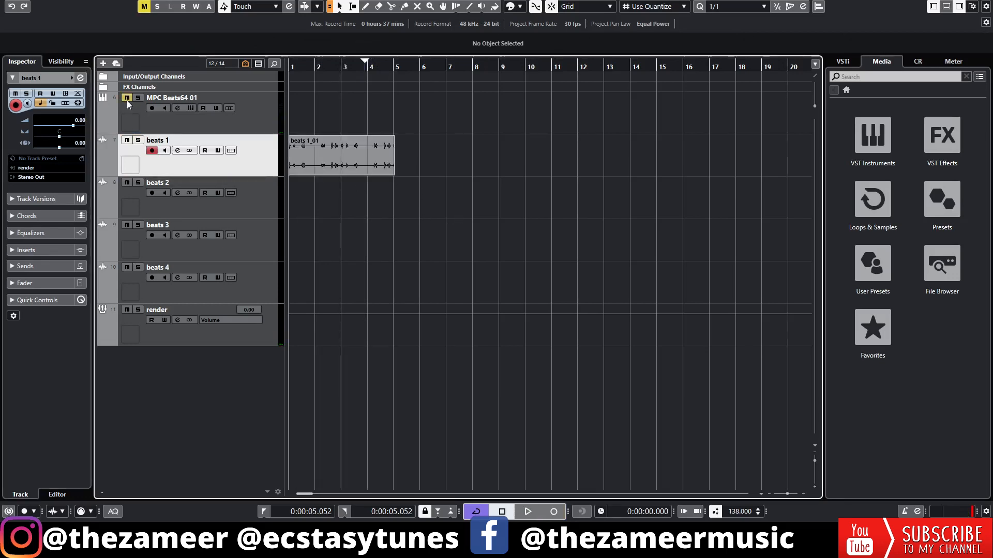
key(space)
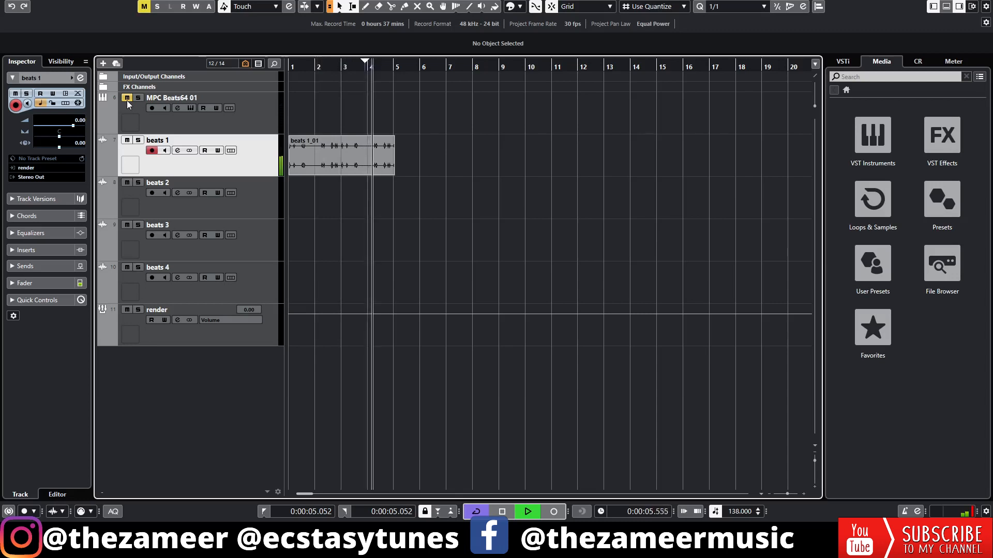
key(space)
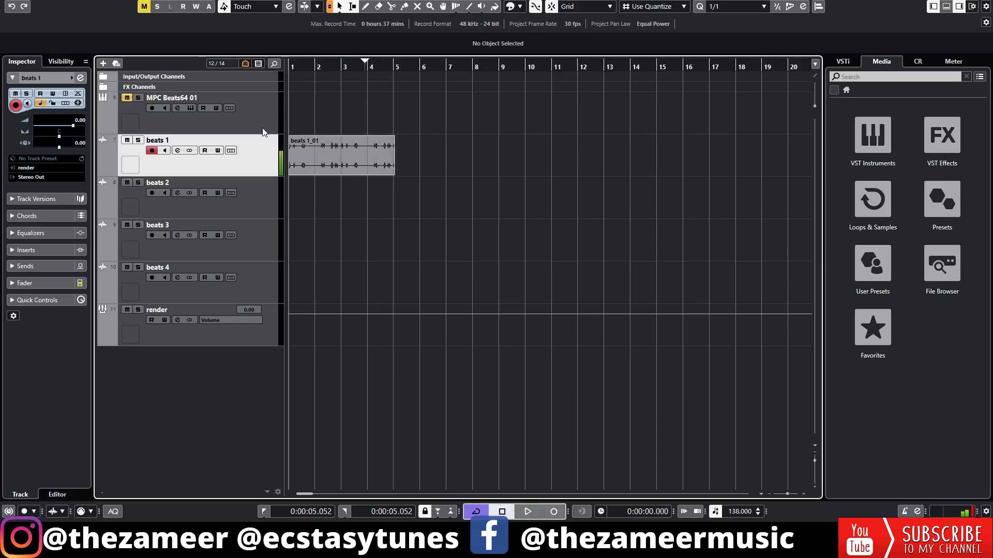
In the MPC Beats drum grid, turn off the Closed Hihat 1 solo and solo the Talk Snare pad instead.
click(243, 207)
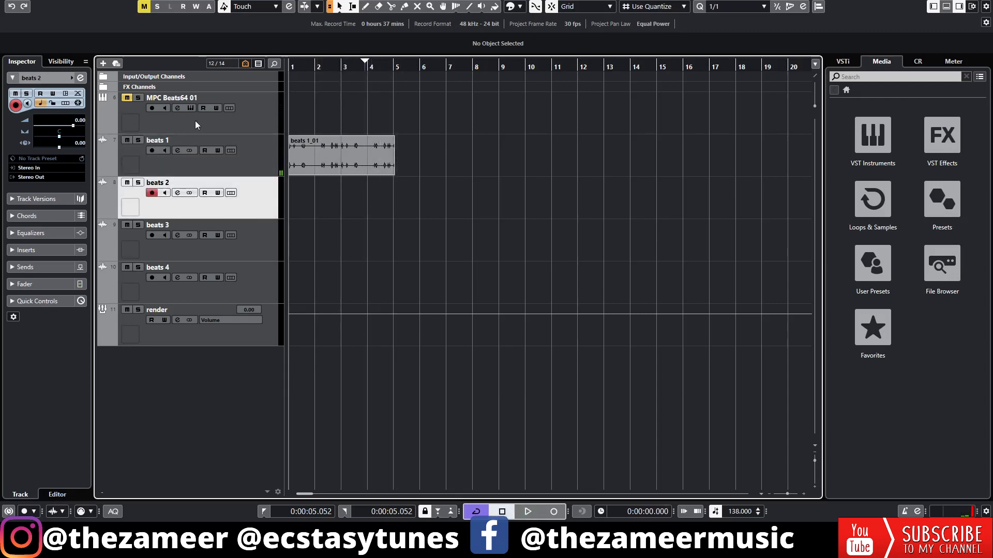
click(190, 108)
click(349, 206)
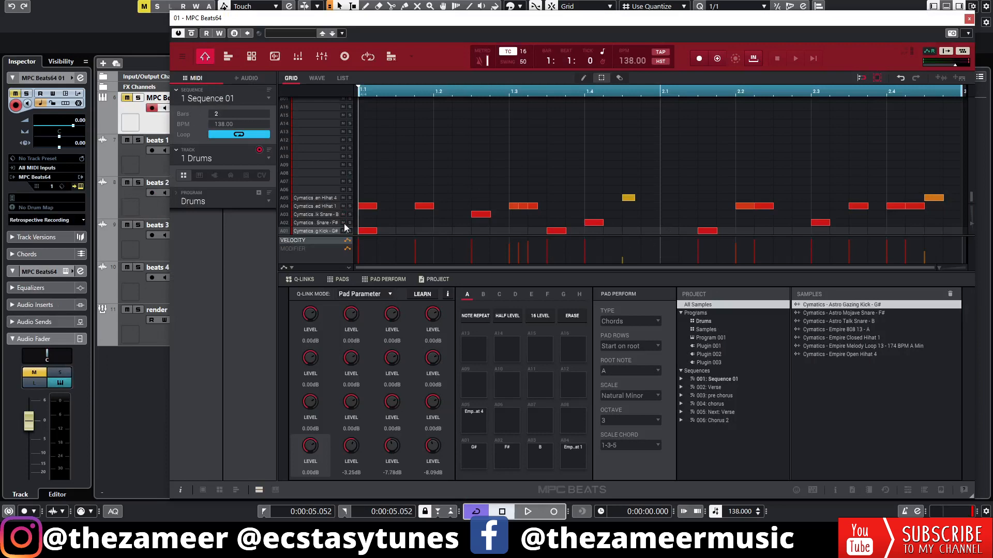
click(350, 214)
click(968, 21)
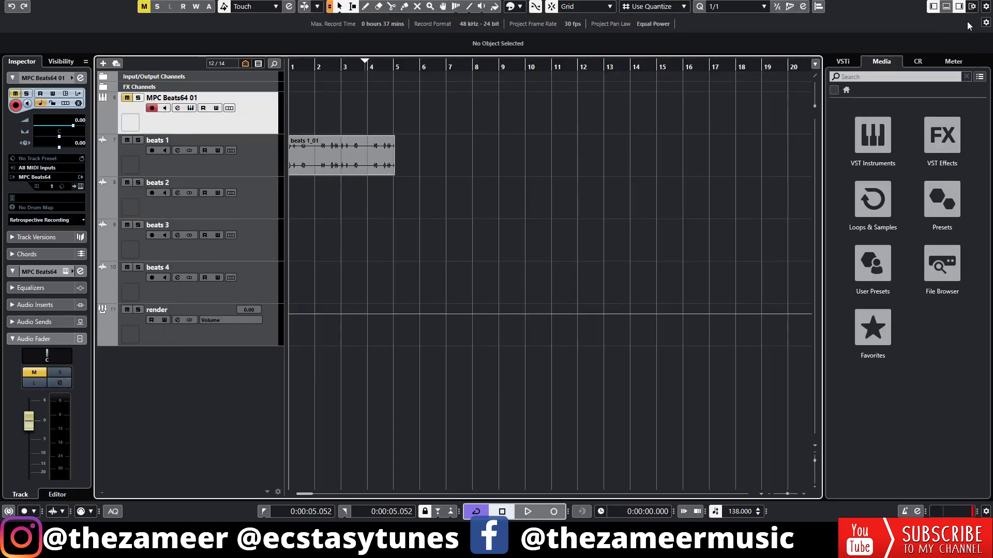
Route the render group into the beats 2 track as its input.
click(258, 199)
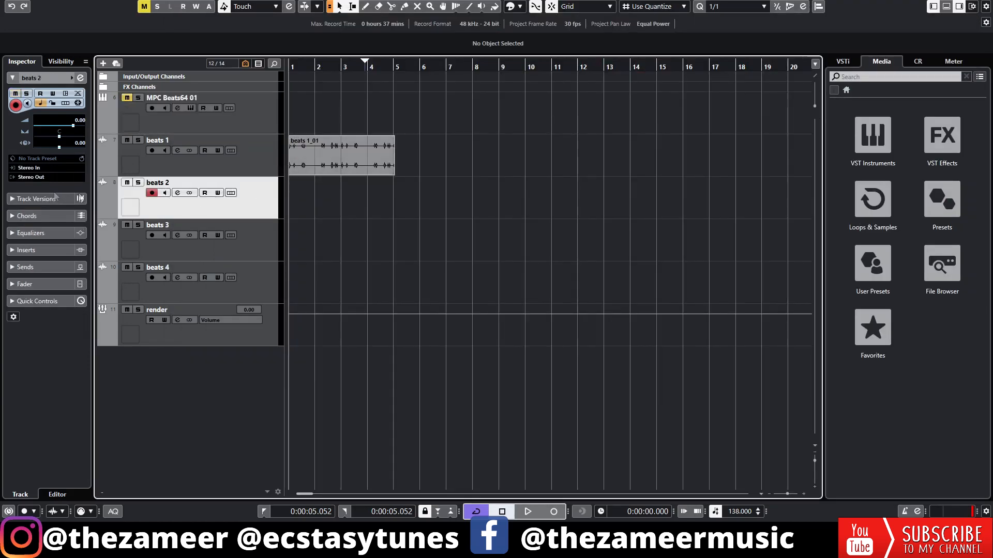
click(55, 166)
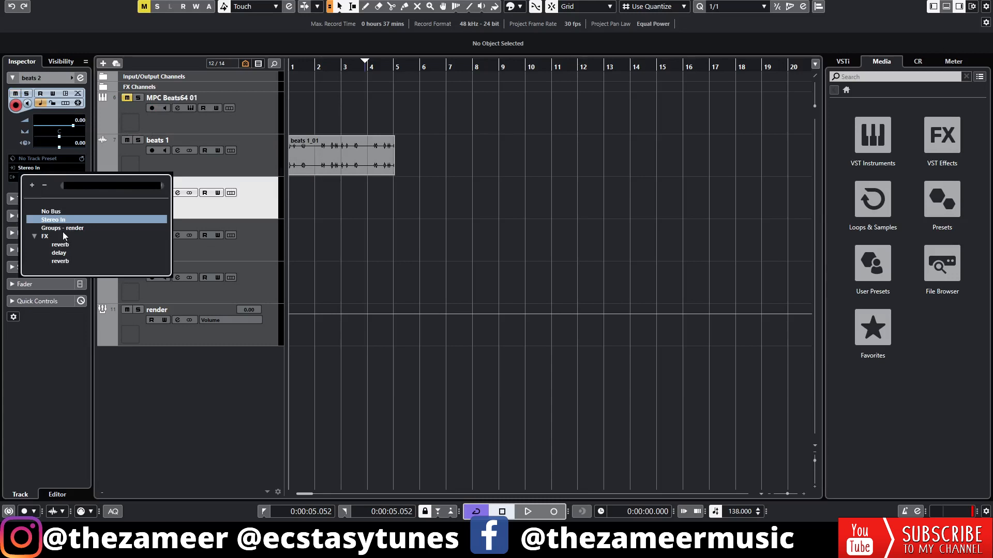
click(62, 231)
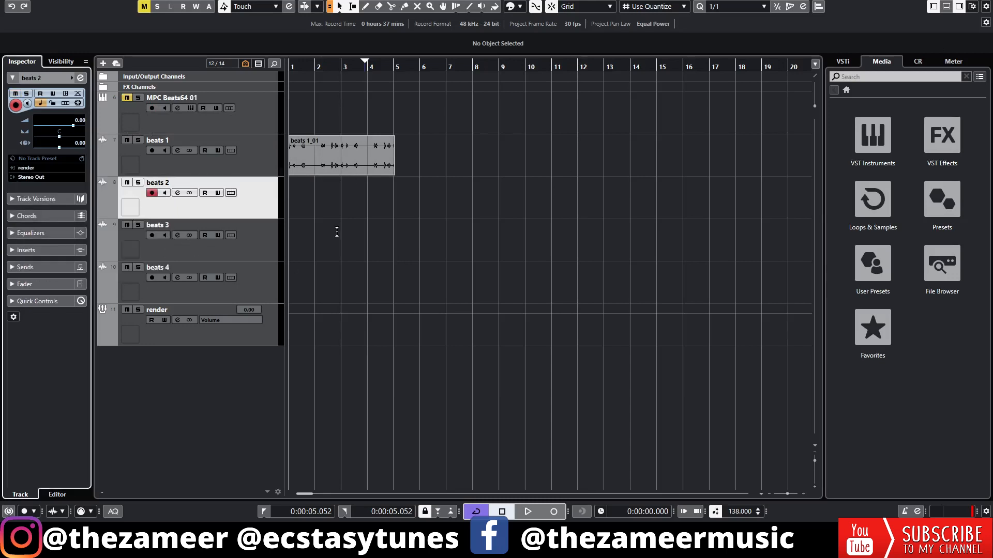
Set the left and right locators to span the recorded clip on beats 1.
key(KP_1)
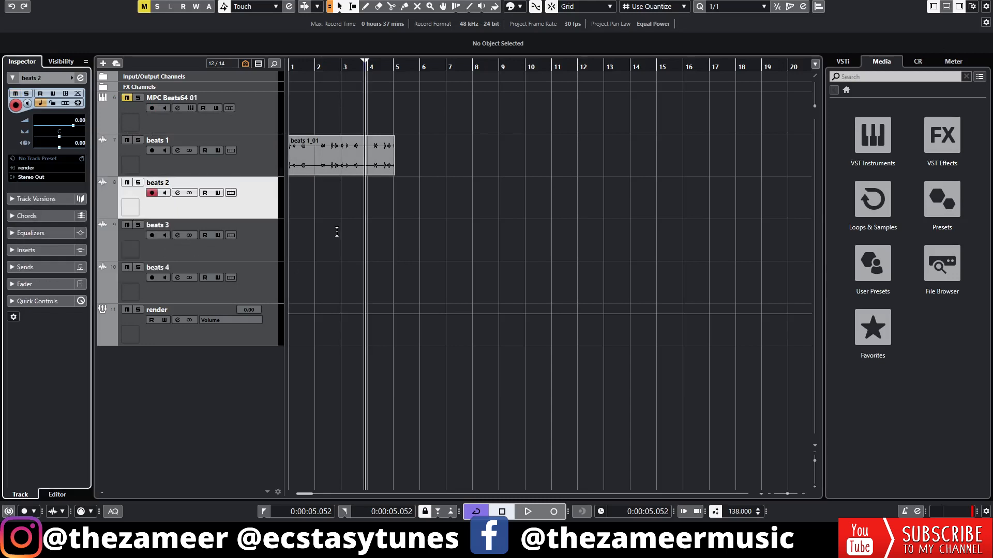
click(346, 170)
key(p)
key(KP_Multiply)
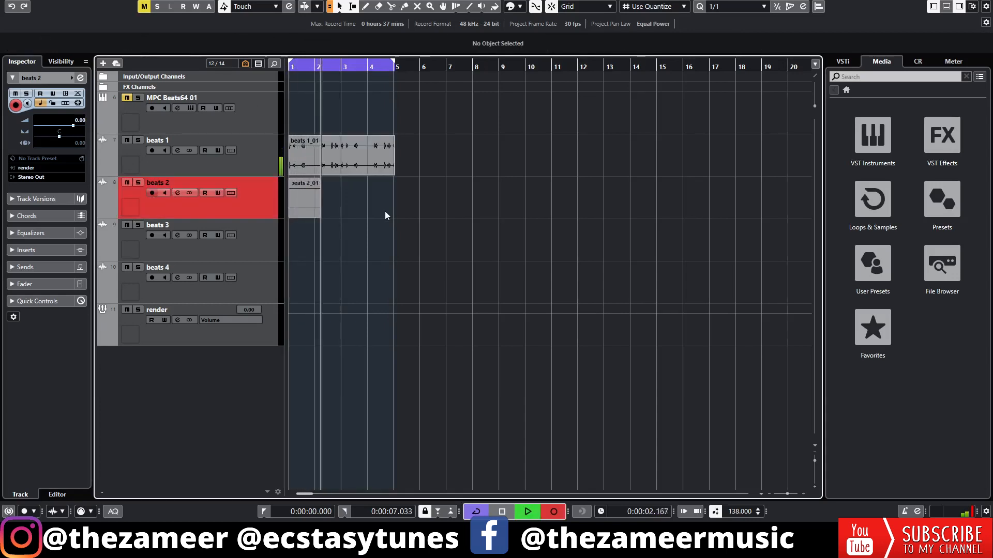
key(space)
key(Delete)
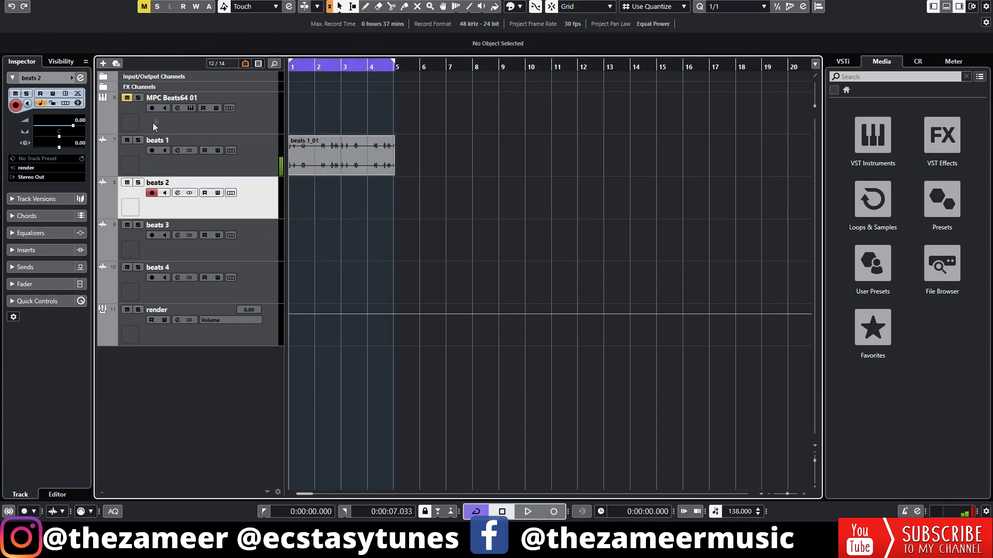
Unmute the MPC Beats64 01 track and record the soloed snare onto beats 2 from bar 1.
click(125, 99)
key(KP_Multiply)
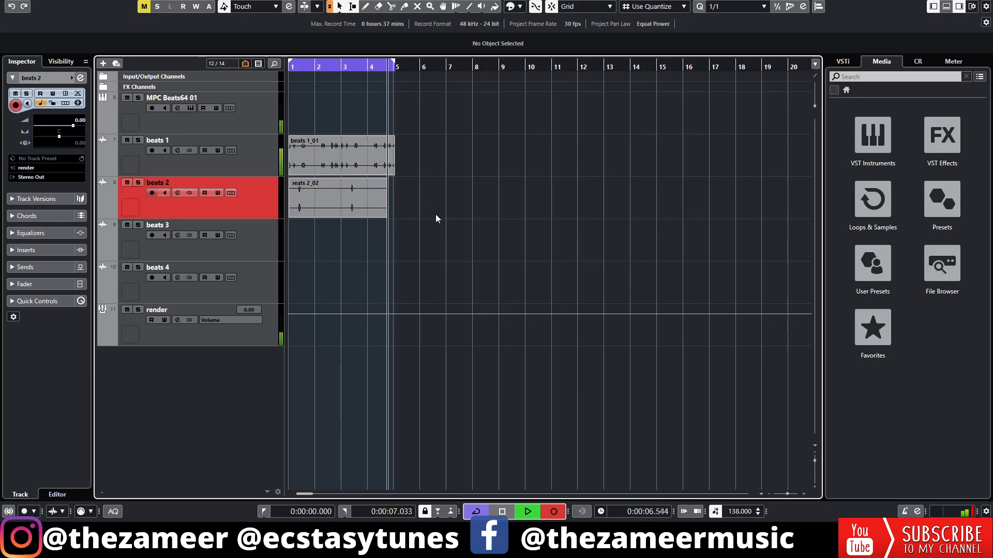
key(space)
Choose the render group as the input source of the beats 3 track.
click(237, 245)
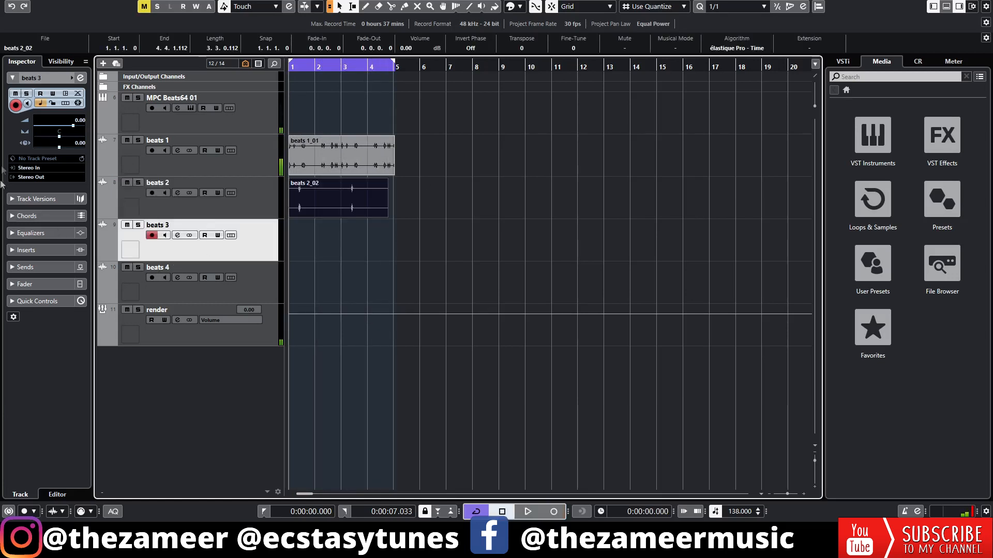
click(46, 167)
click(72, 230)
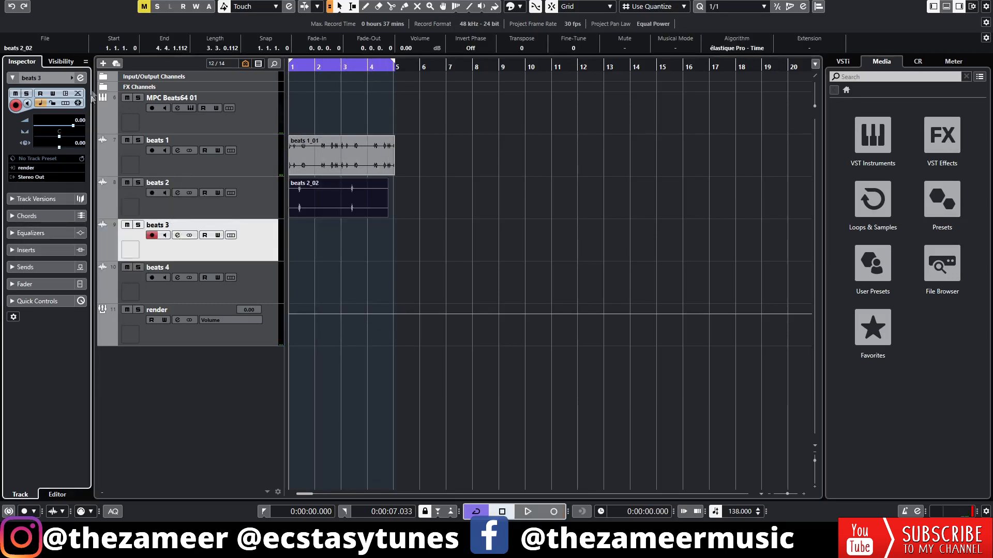
Solo the Gazing Kick pad in the MPC Beats drum grid and close the instrument window.
click(190, 108)
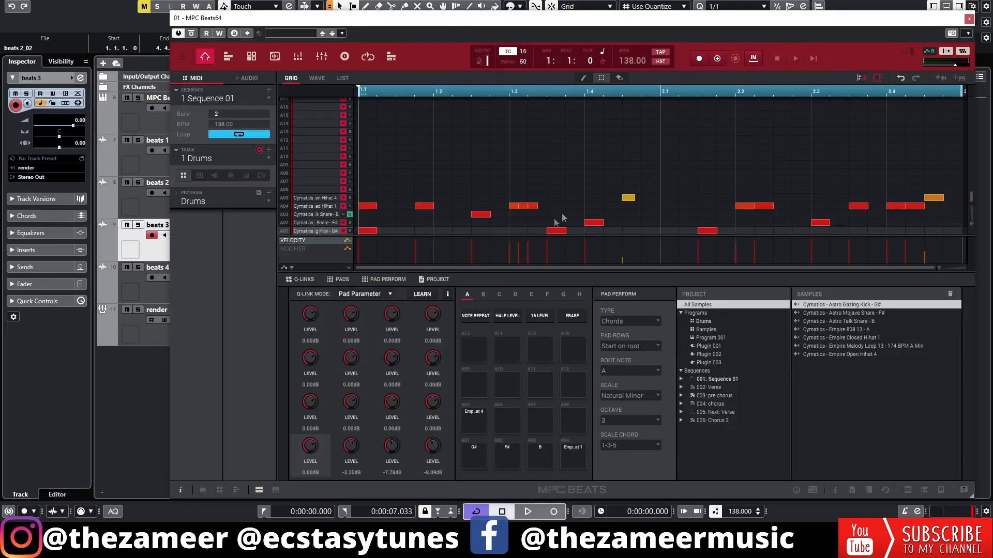
click(349, 231)
click(969, 18)
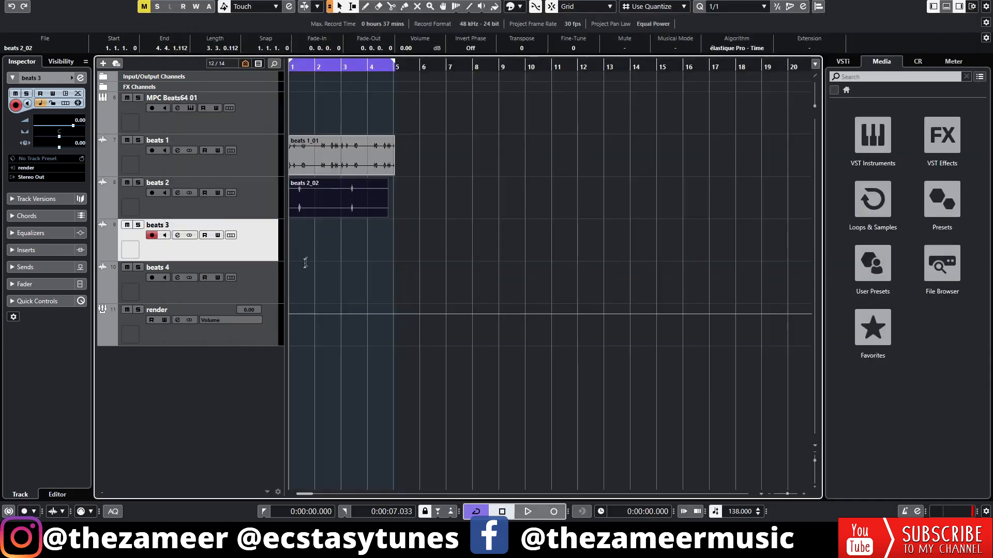
Record the soloed kick onto the beats 3 track from bar 1 through the end of bar 4.
key(KP_Multiply)
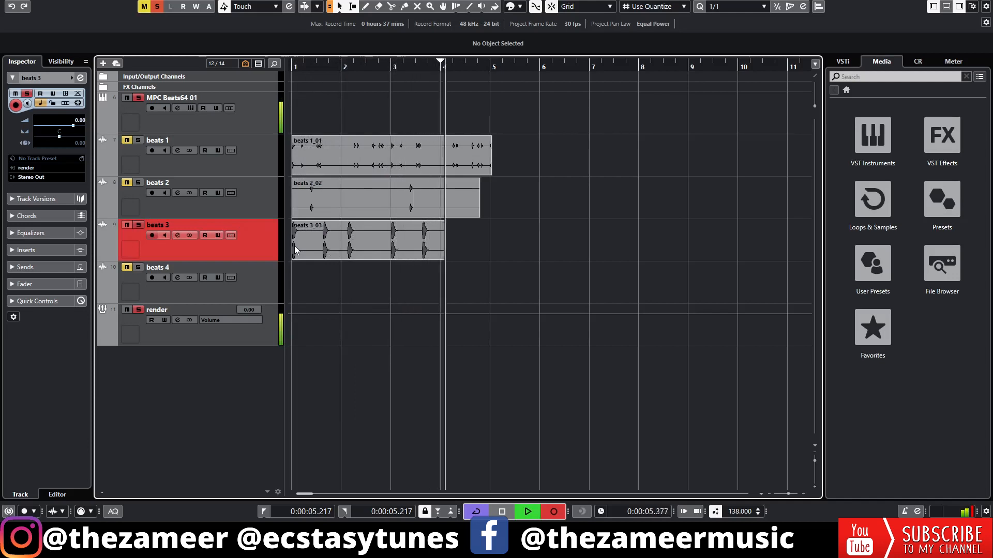
key(space)
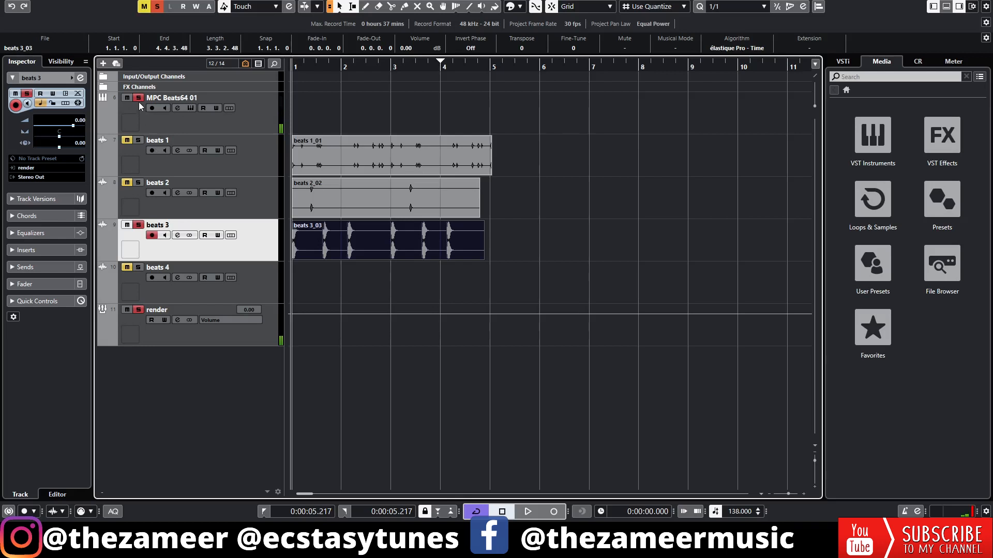
Choose the render group as the input source of the beats 4 track.
click(265, 285)
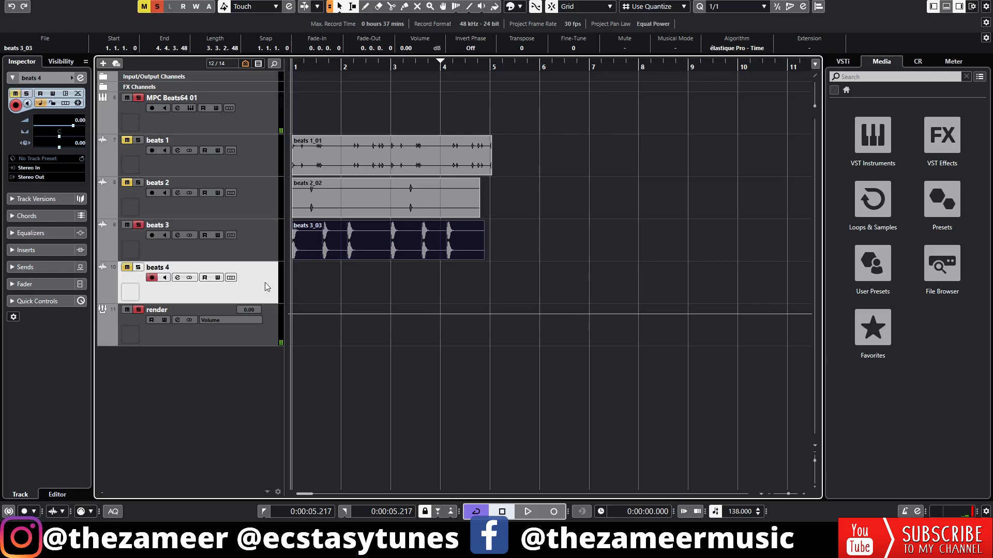
click(61, 176)
click(58, 229)
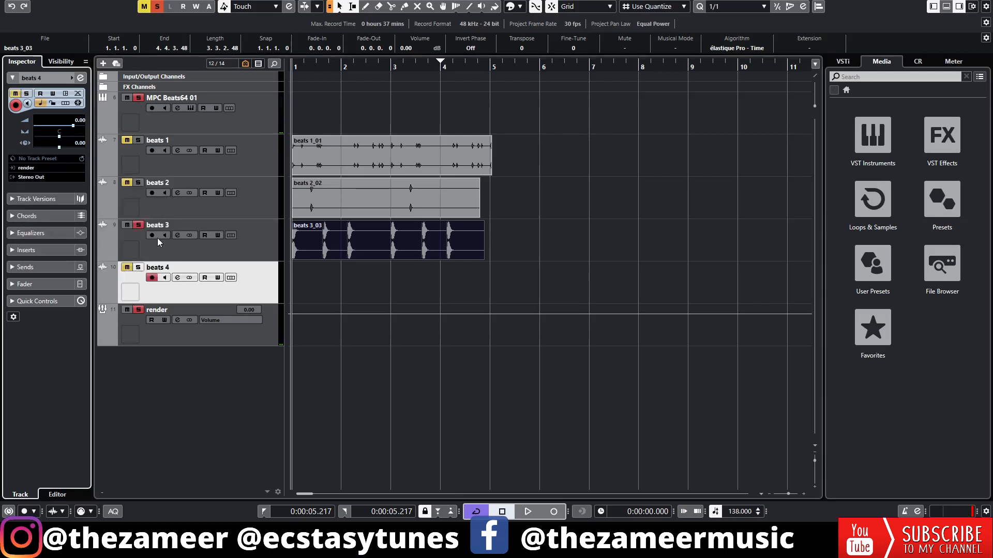
With MPC Beats64 01 soloed, solo the Mojave Snare pad in its drum grid and close the instrument window.
click(138, 98)
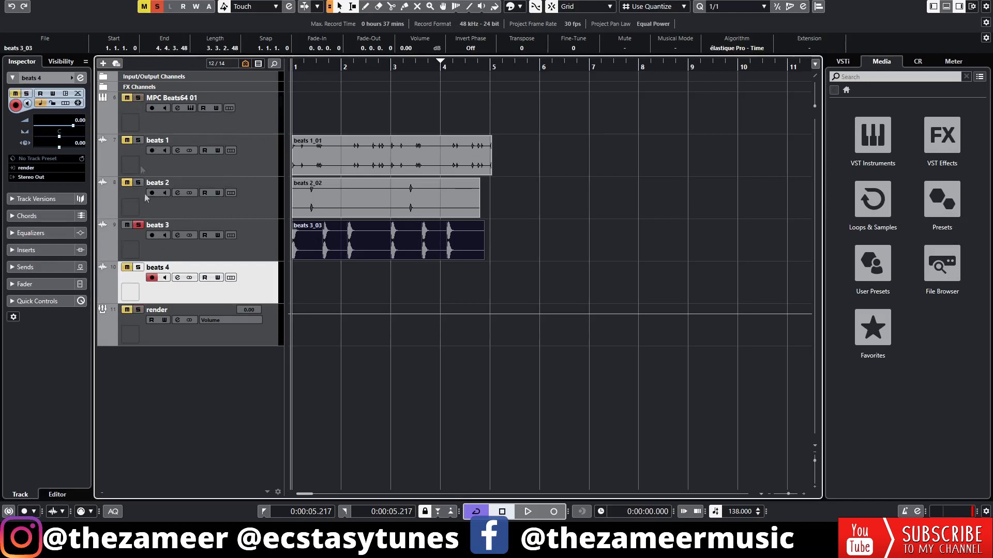
click(138, 100)
click(190, 108)
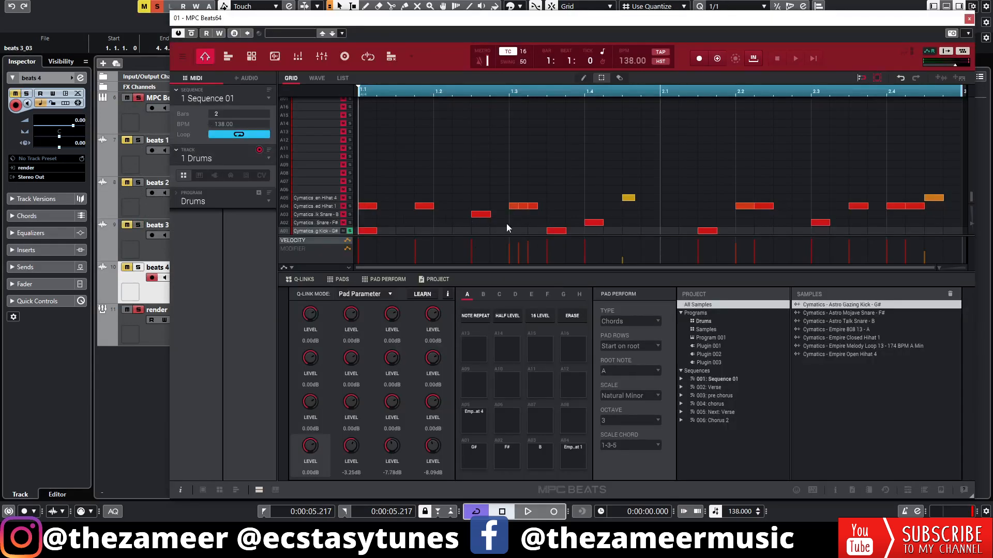
click(350, 222)
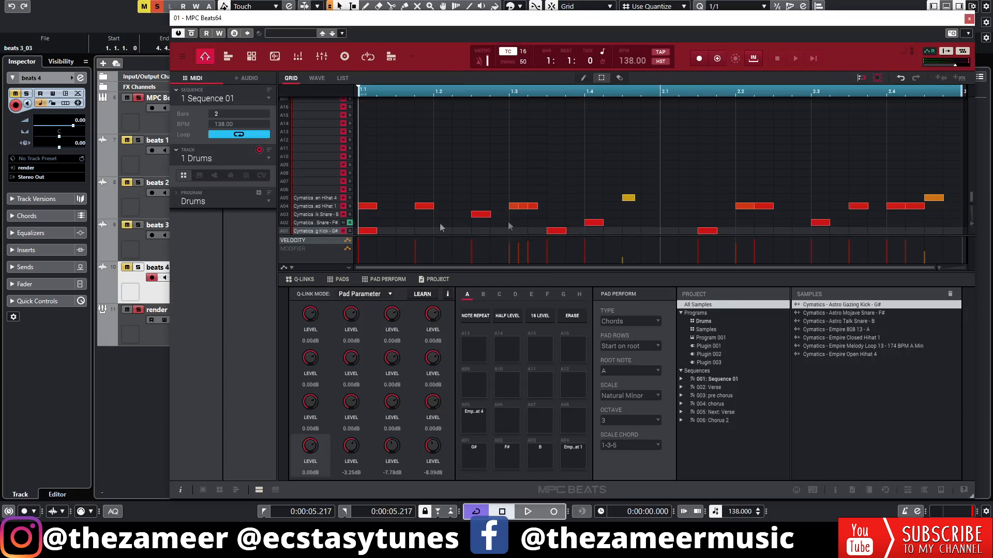
click(969, 19)
Set the locators to span the beats 3 clip and record the soloed snare onto the soloed beats 4 track.
click(139, 267)
key(p)
key(KP_Multiply)
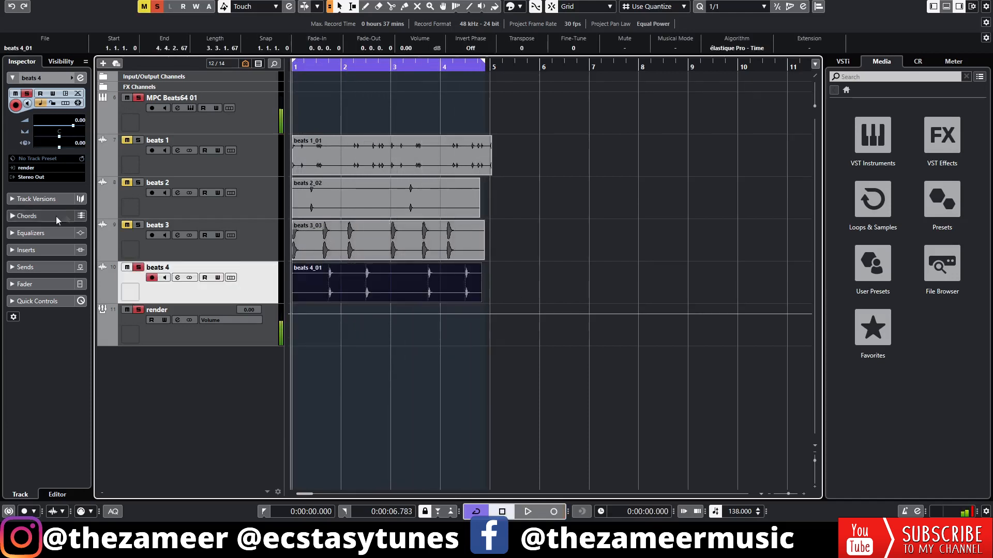
Deactivate solo on all tracks, keeping the MPC Beats64 01 track muted.
click(141, 99)
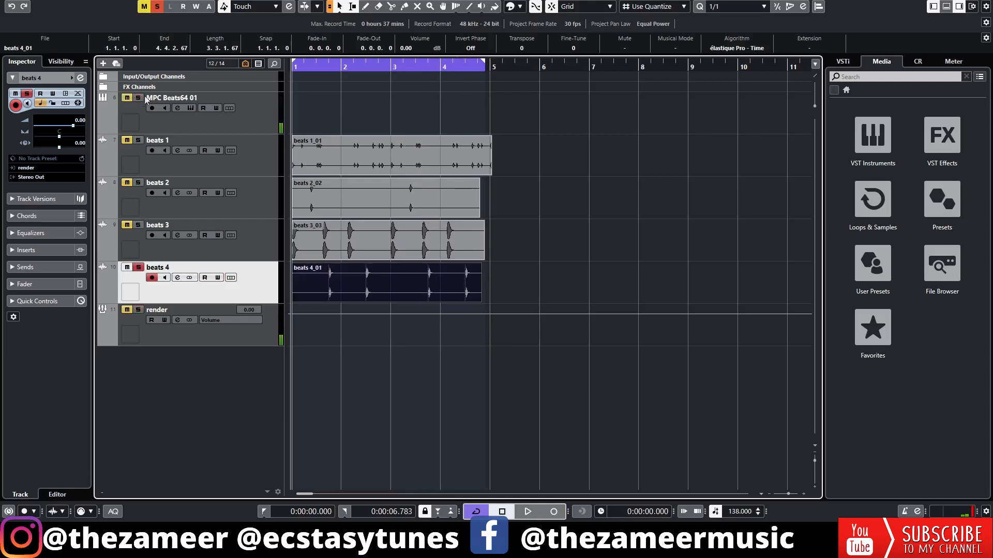
click(138, 98)
click(139, 98)
click(157, 6)
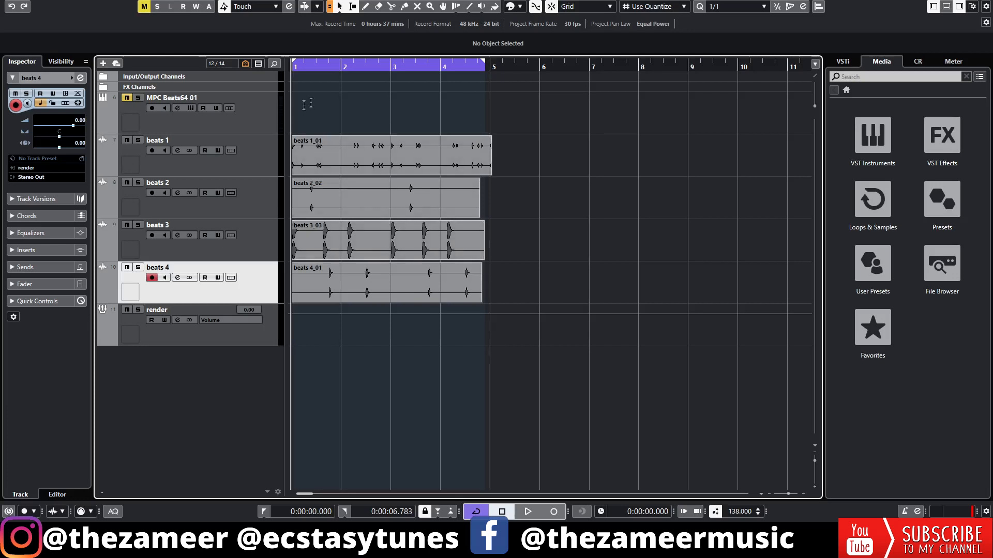
Select the four recorded beats clips and play them together to check the combined drum pattern.
drag(356, 126, 335, 279)
key(space)
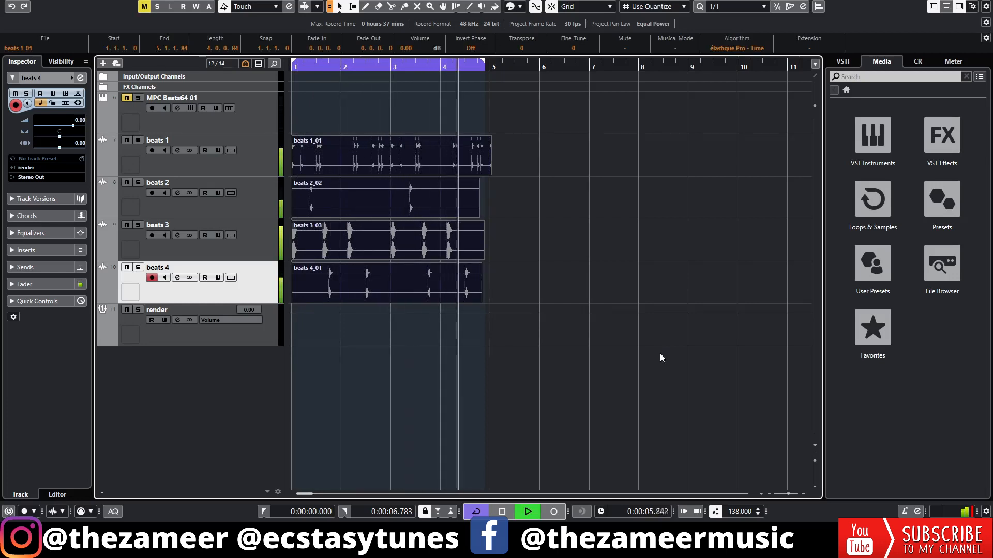
click(520, 280)
key(space)
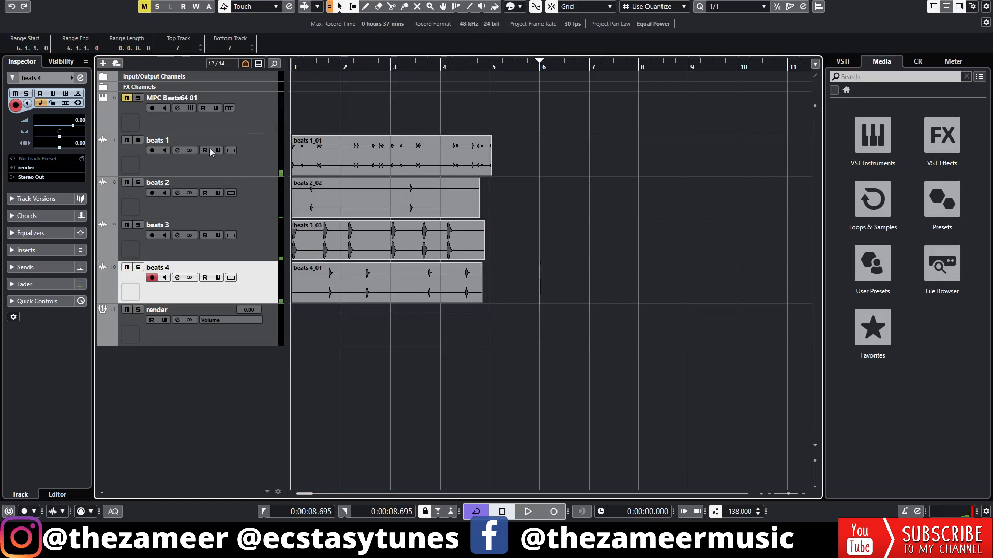
Solo MPC Beats64 01 and play its original drum pattern with no pad soloed for comparison, ending with the track unsoloed.
click(138, 100)
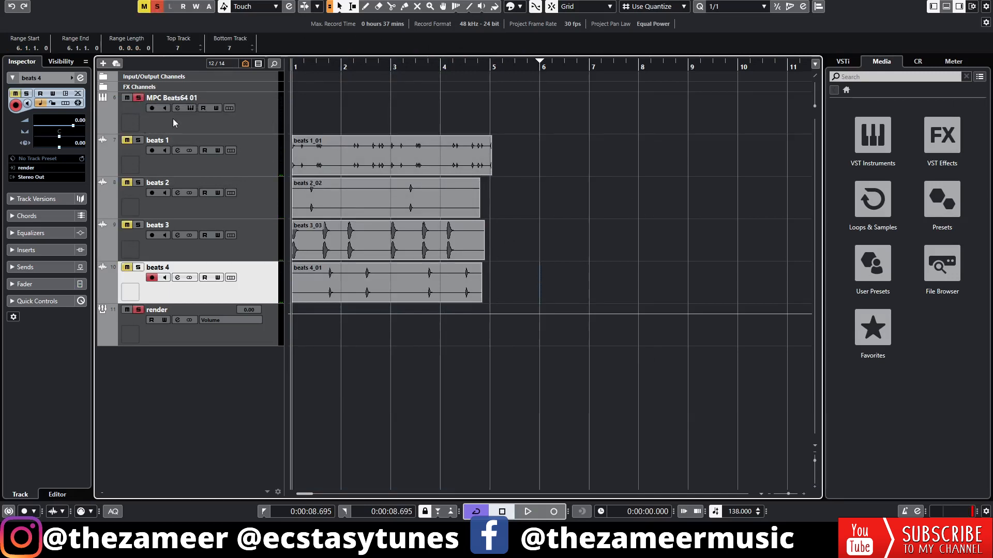
click(189, 109)
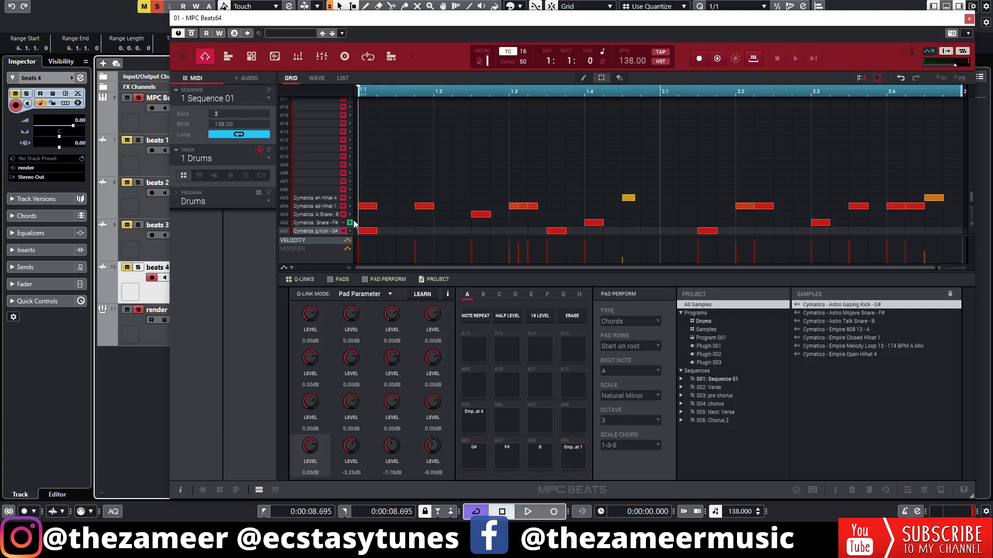
key(space)
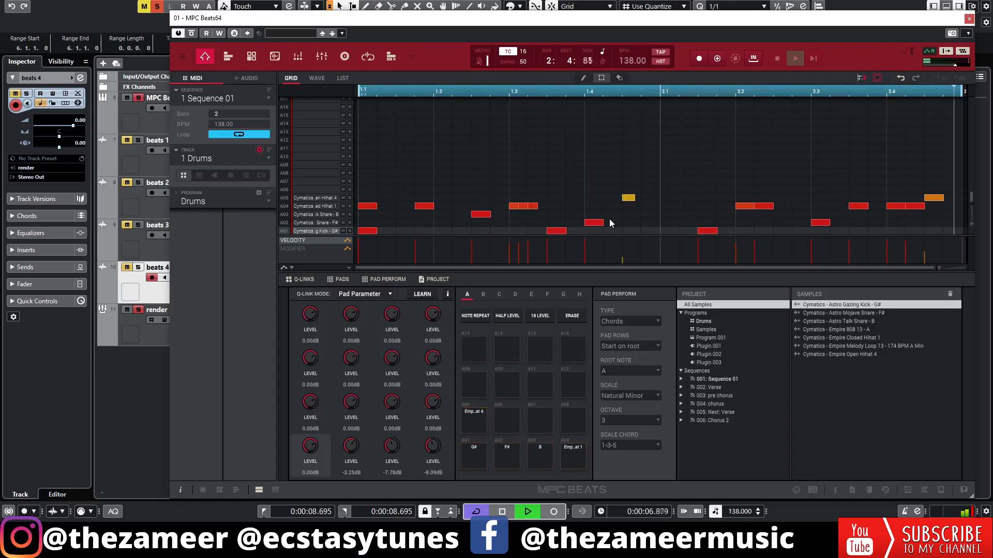
key(space)
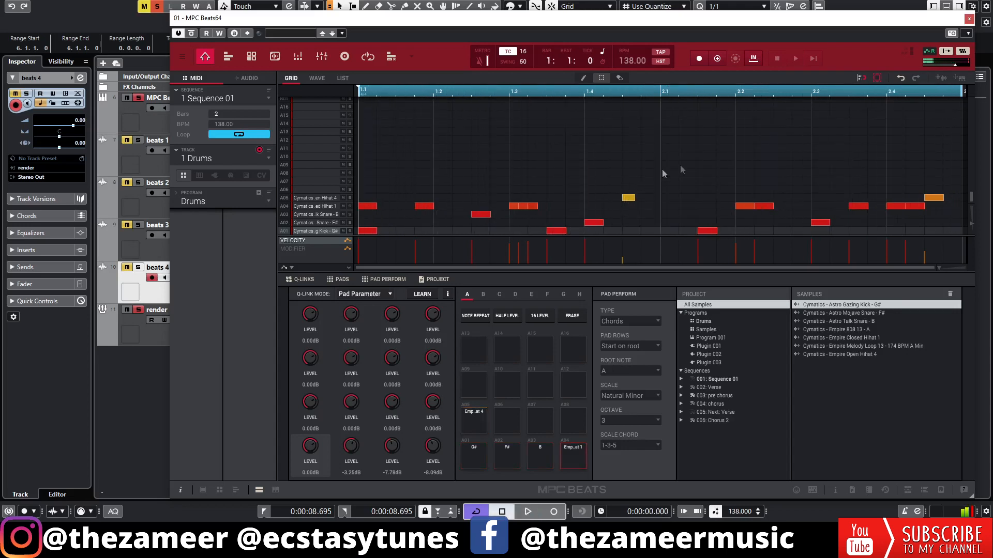
click(969, 18)
click(138, 98)
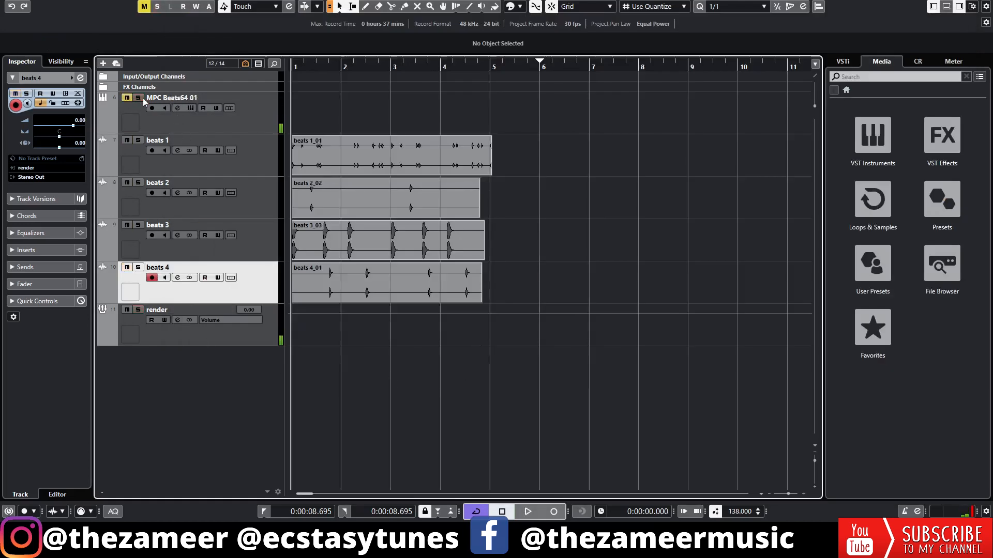